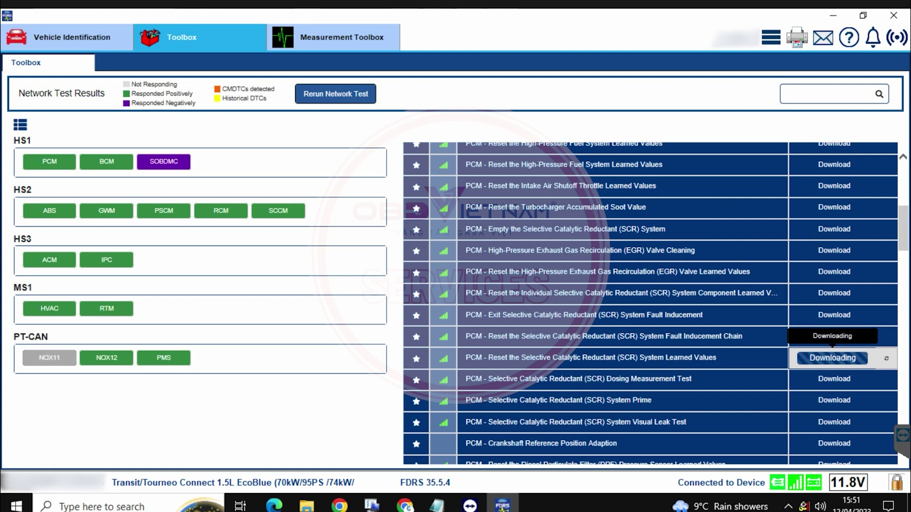
Run the PCM Reset the SCR System Learned Values function, confirming ignition on with engine off, then ignition off for the PCM power-down.
{"action": "left_click", "coordinate": [832, 358]}
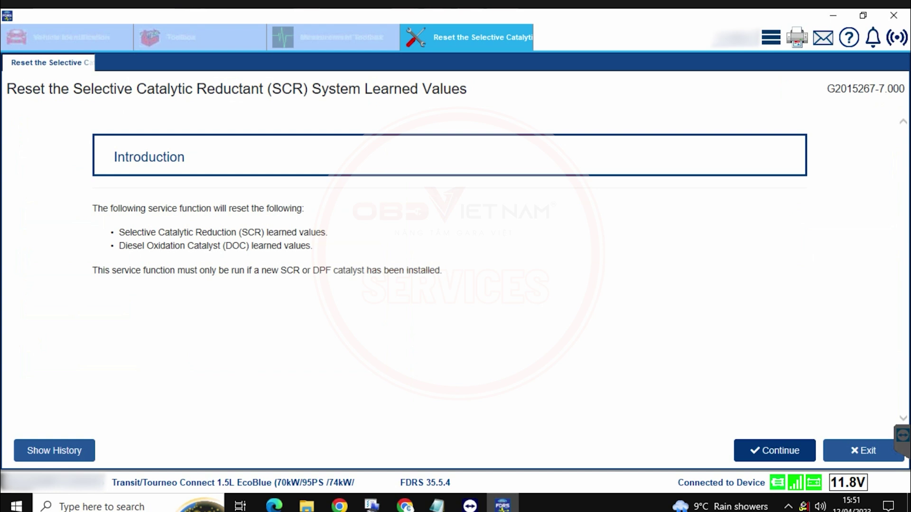
{"action": "left_click", "coordinate": [774, 451]}
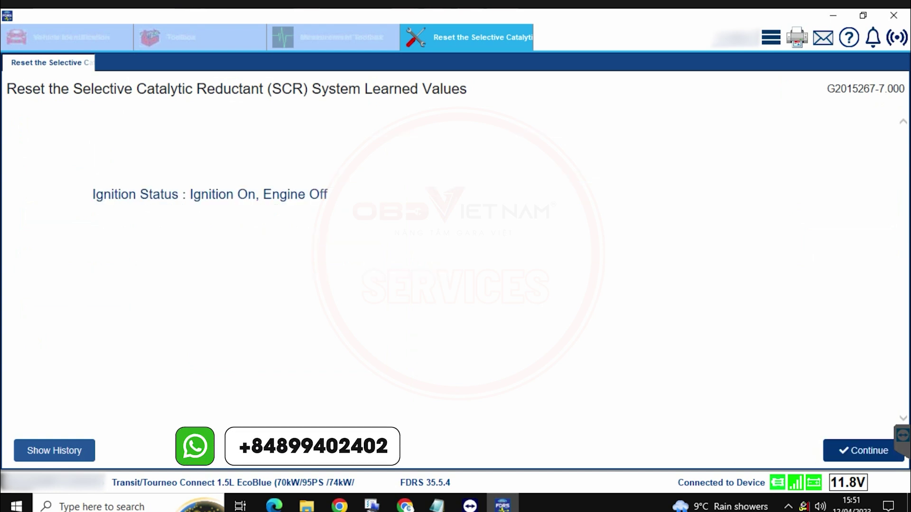
{"action": "left_click", "coordinate": [863, 450]}
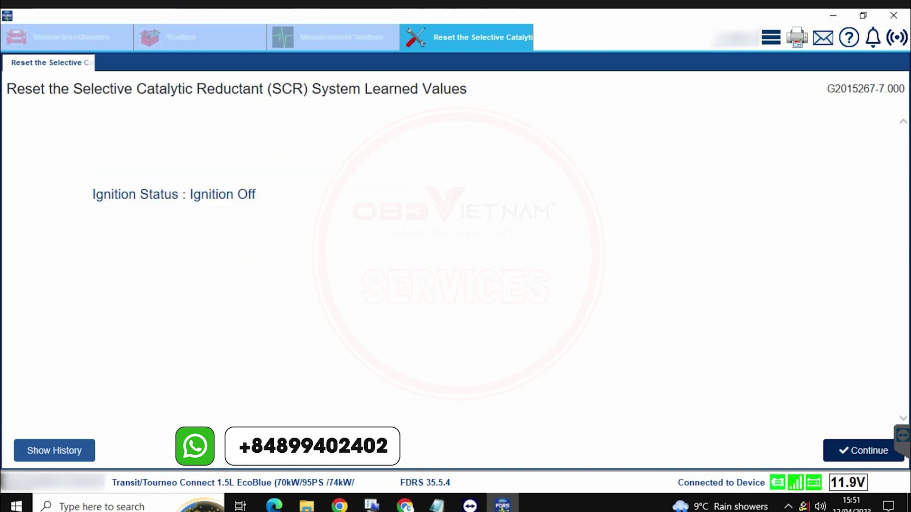
{"action": "left_click", "coordinate": [863, 450]}
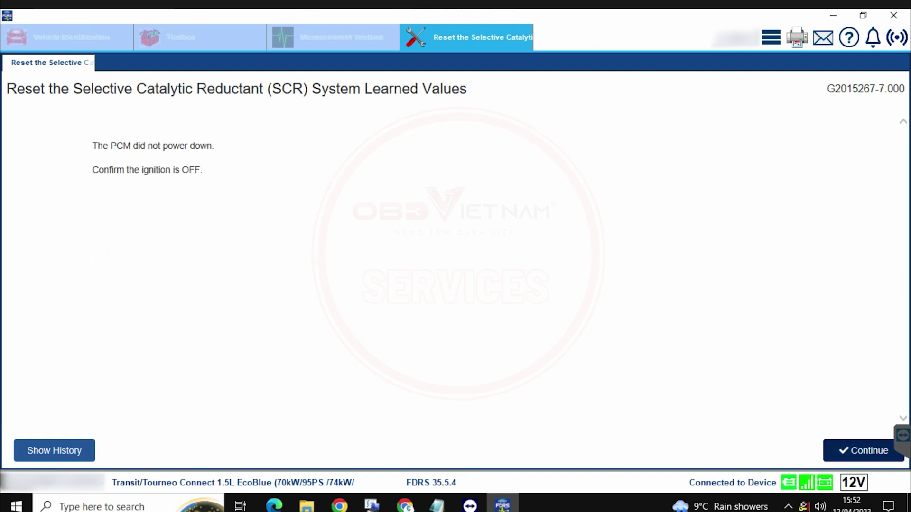
{"action": "left_click", "coordinate": [863, 451]}
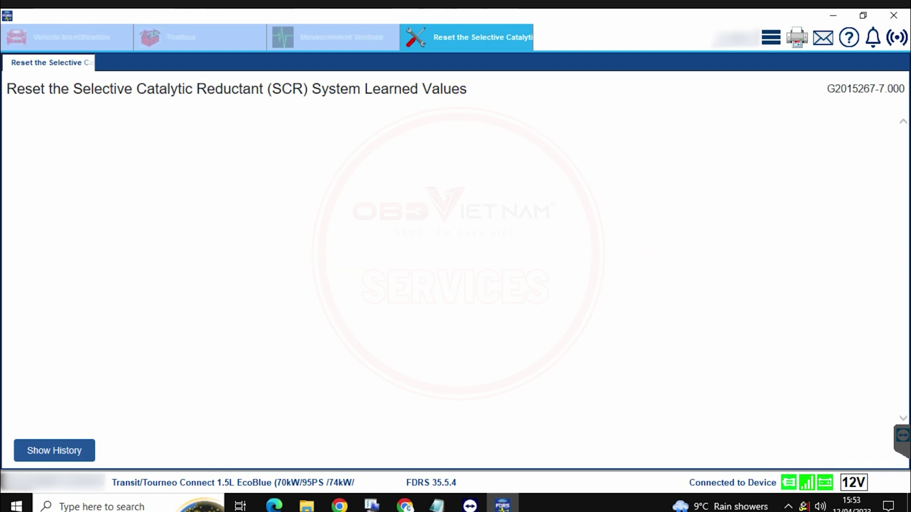
Carry out the Diesel Oxidation Catalyst (DOC) learned values reset, confirm ignition off for the power latch check, and close the function.
{"action": "left_click", "coordinate": [862, 451]}
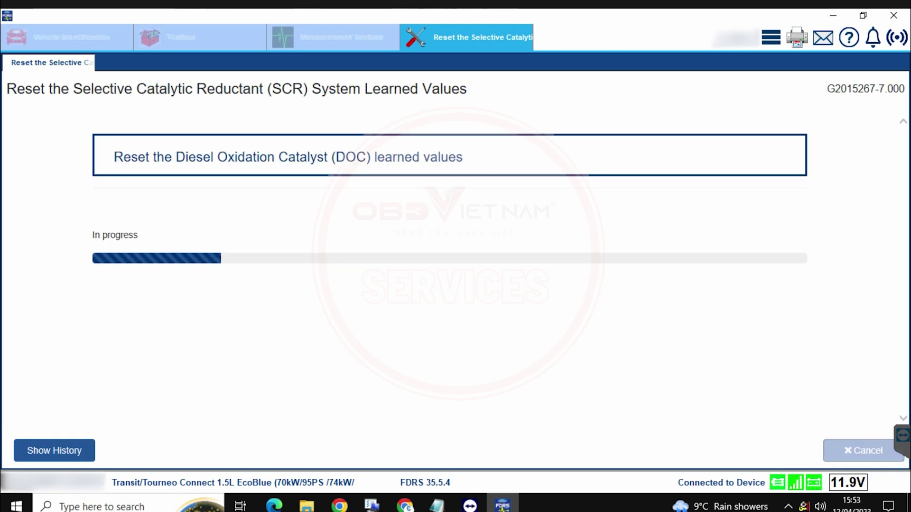
{"action": "left_click", "coordinate": [862, 450]}
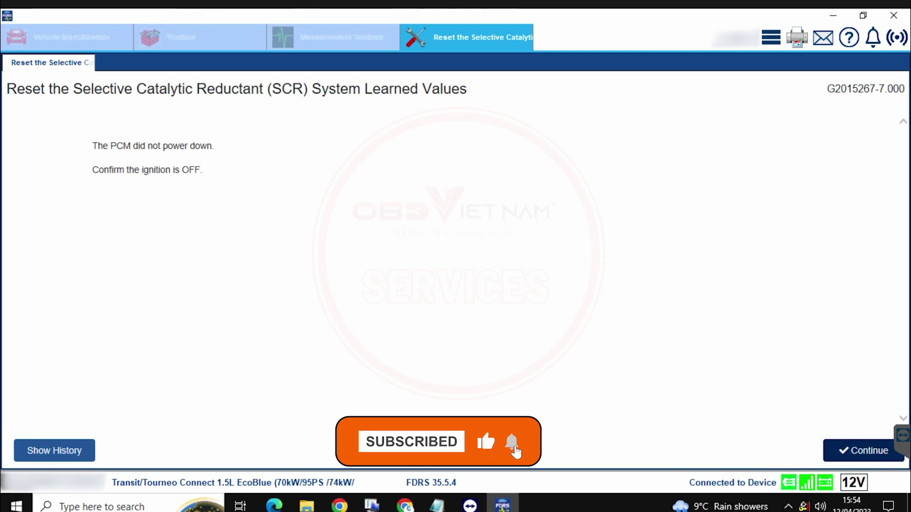
{"action": "left_click", "coordinate": [863, 451]}
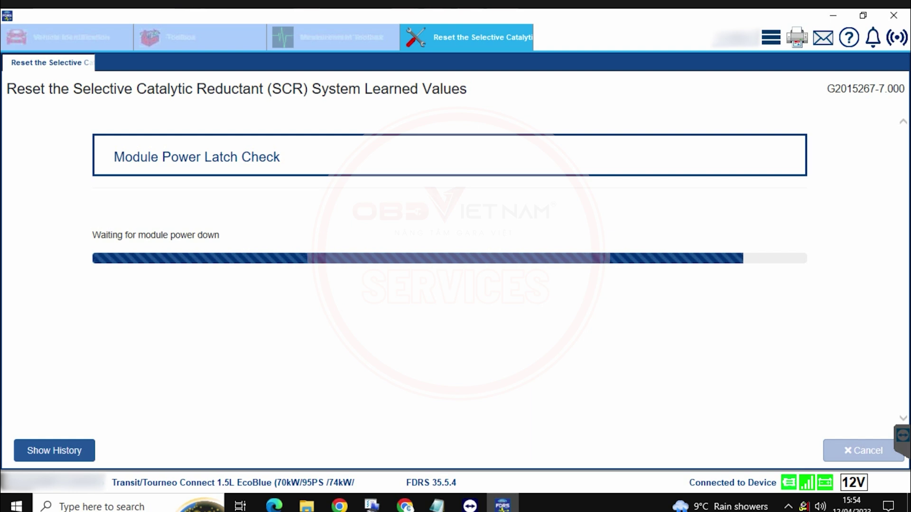
{"action": "key", "text": "Return"}
{"action": "key", "text": "Return"}
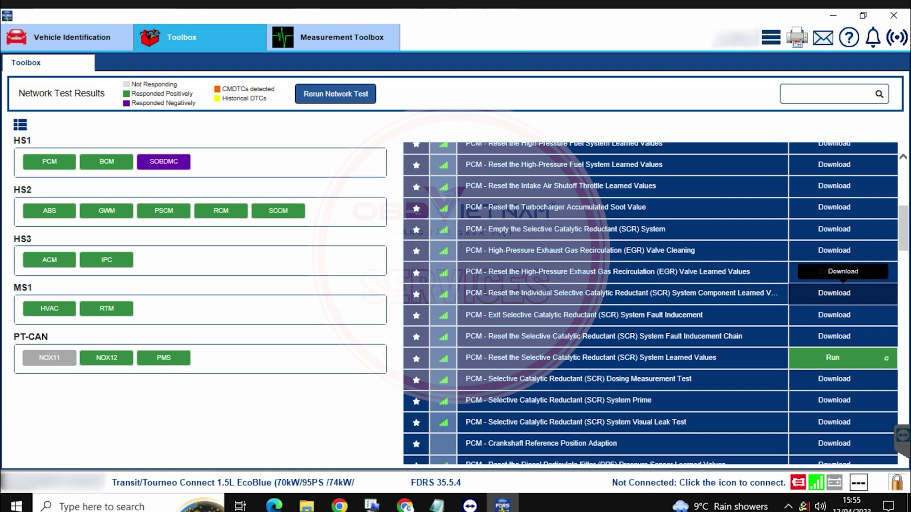
Download and run Reset the Individual SCR System Component Learned Values, go through its ignition and SCR fault checks, and finish the application.
{"action": "left_click", "coordinate": [835, 293]}
{"action": "left_click", "coordinate": [834, 293]}
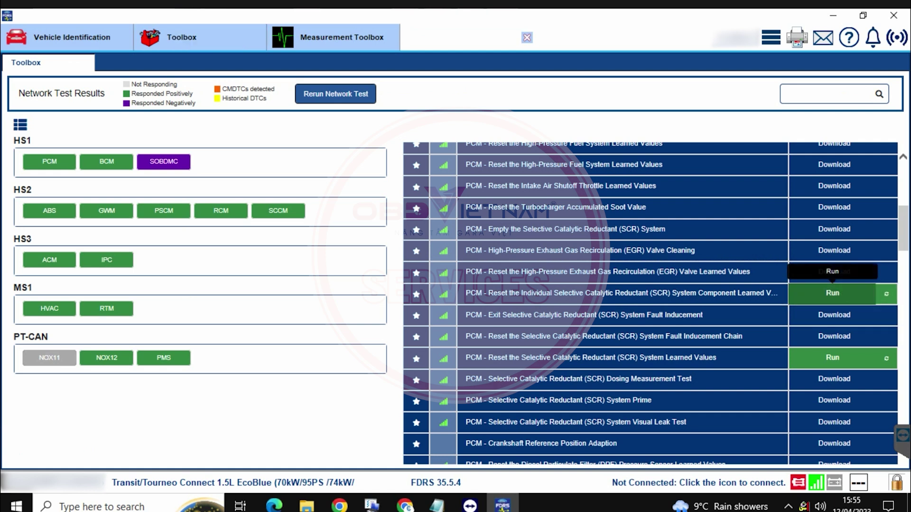
{"action": "left_click", "coordinate": [775, 451]}
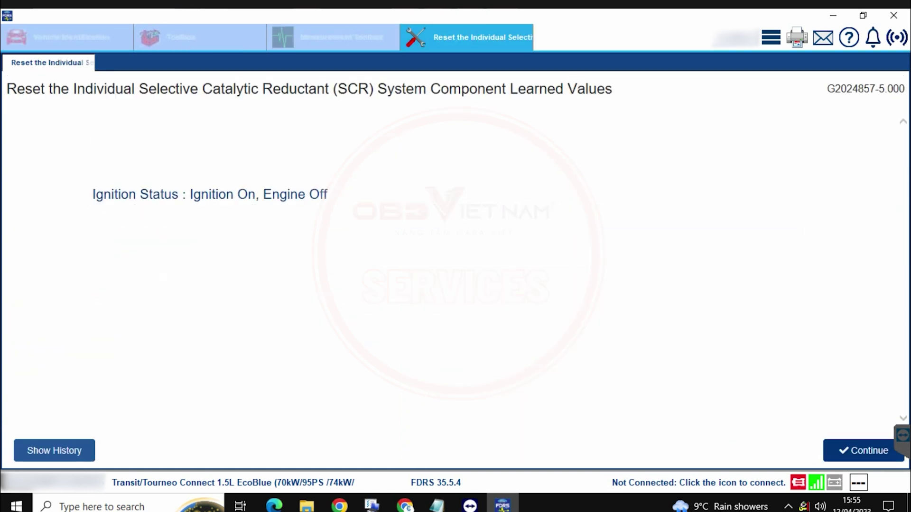
{"action": "left_click", "coordinate": [863, 451]}
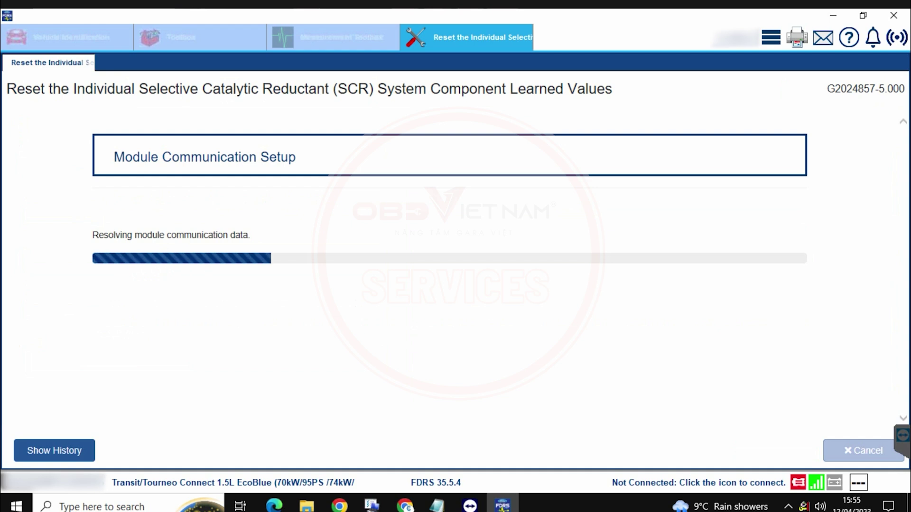
{"action": "left_click", "coordinate": [863, 451]}
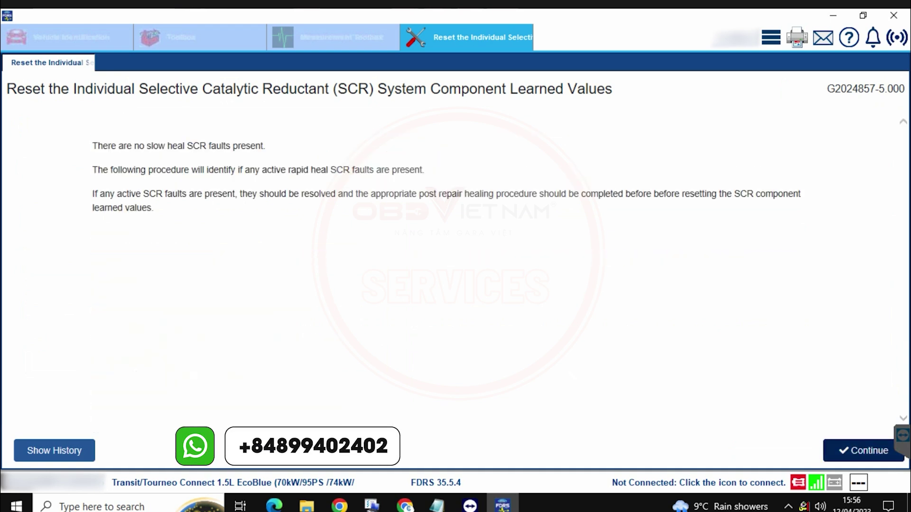
{"action": "left_click", "coordinate": [863, 450]}
{"action": "scroll", "coordinate": [450, 270], "scroll_direction": "down", "scroll_amount": 1}
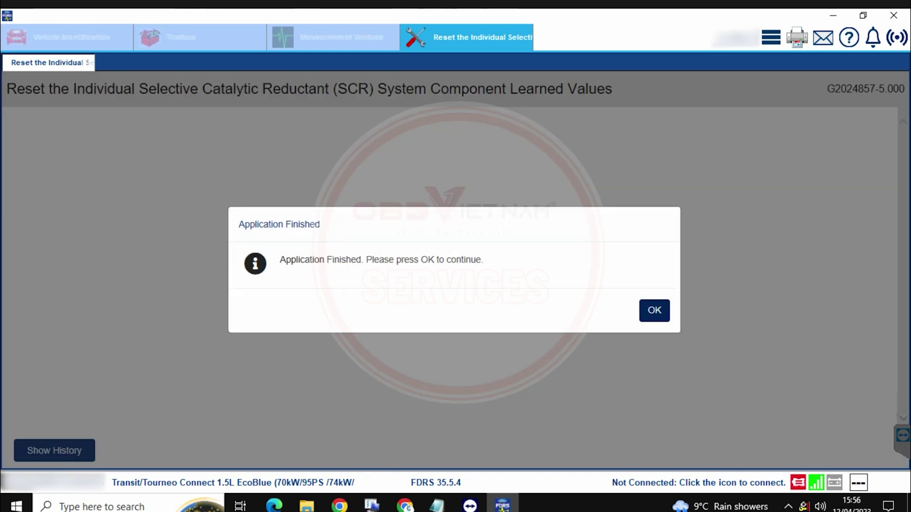
{"action": "key", "text": "Return"}
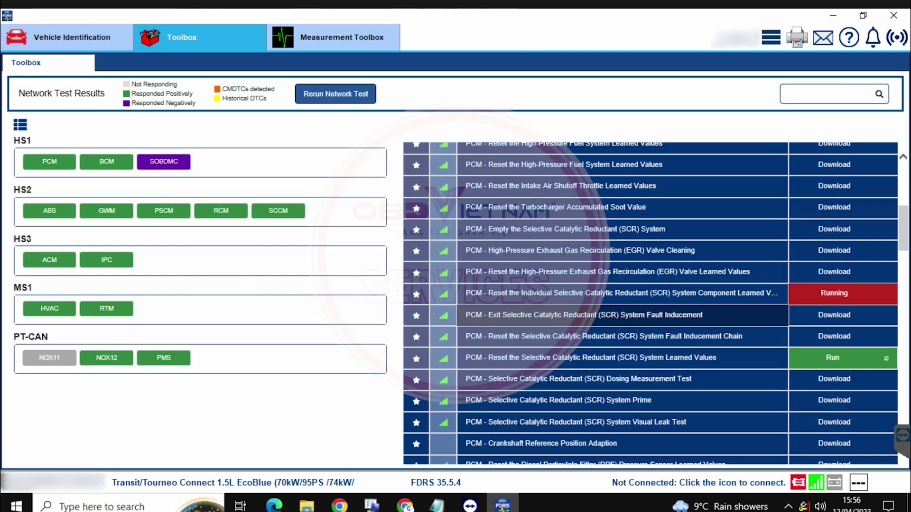
Download and run Exit SCR System Fault Inducement, confirm ignition on with engine off, and read the PCM DTCs.
{"action": "left_click", "coordinate": [834, 315]}
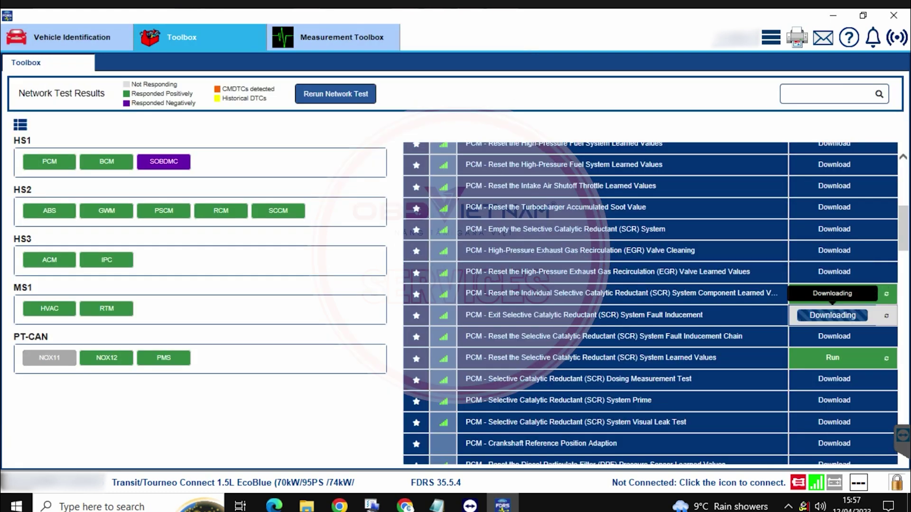
{"action": "left_click", "coordinate": [832, 315]}
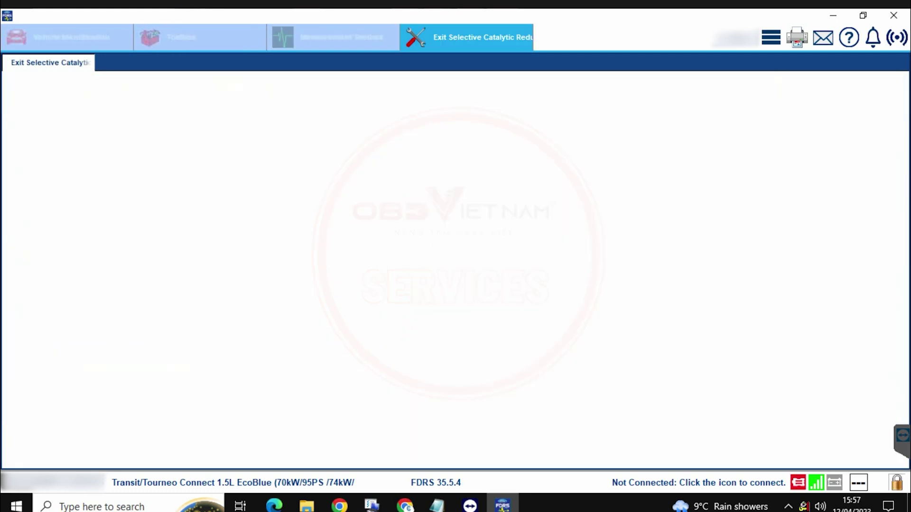
{"action": "key", "text": "Return"}
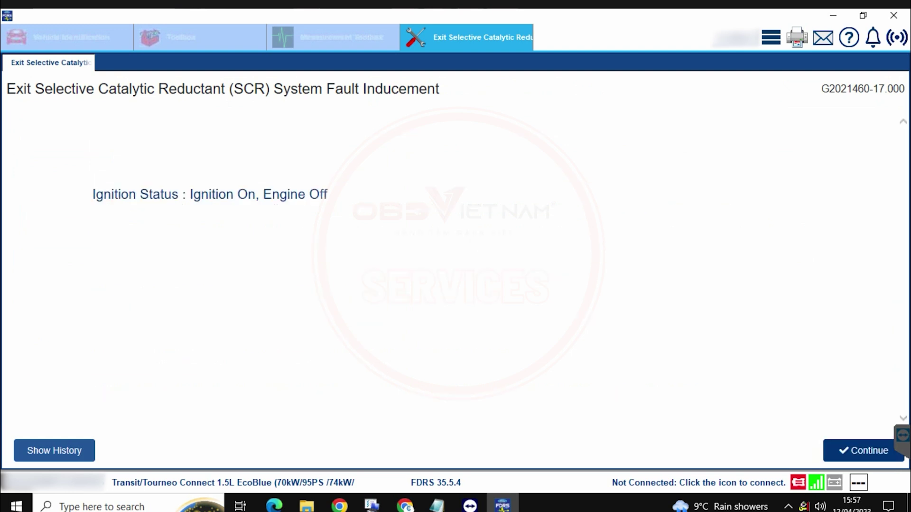
{"action": "key", "text": "Return"}
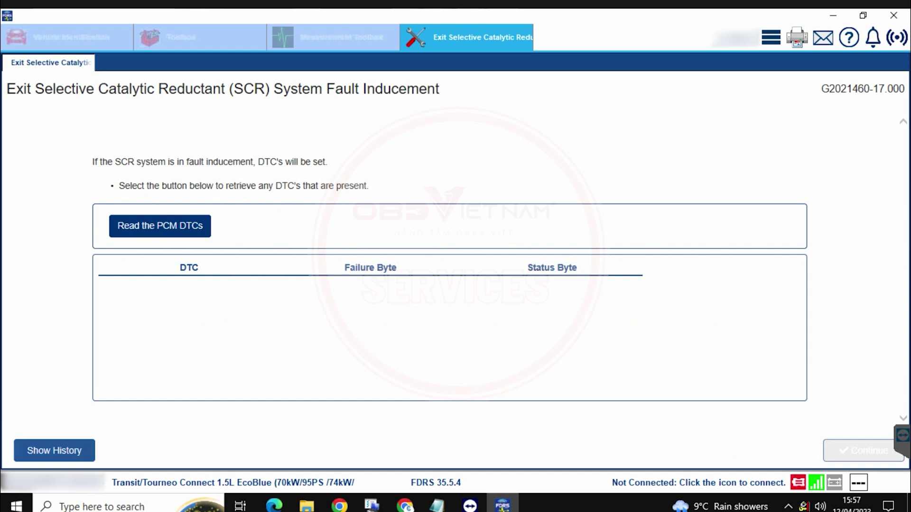
{"action": "key", "text": "Return"}
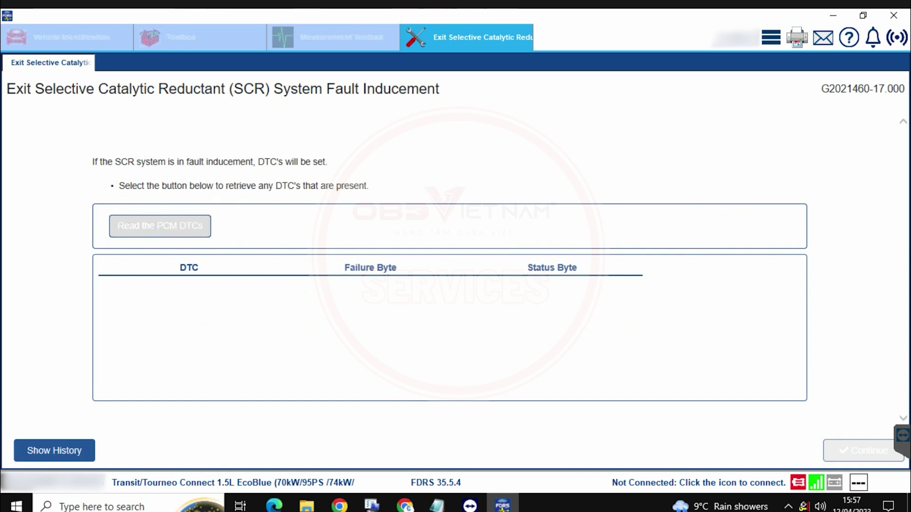
{"action": "key", "text": "Return"}
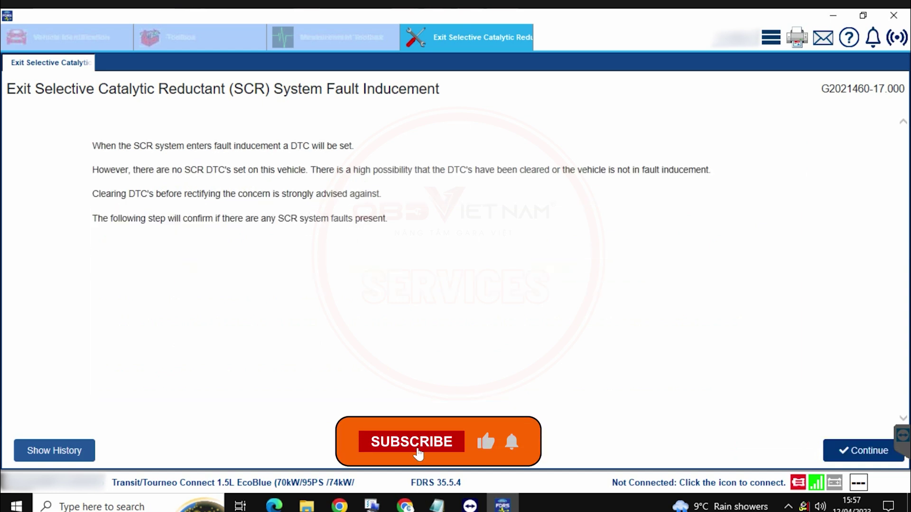
Carry out the slow heal and rapid heal SCR fault checks of the Exit SCR System Fault Inducement function.
{"action": "key", "text": "Return"}
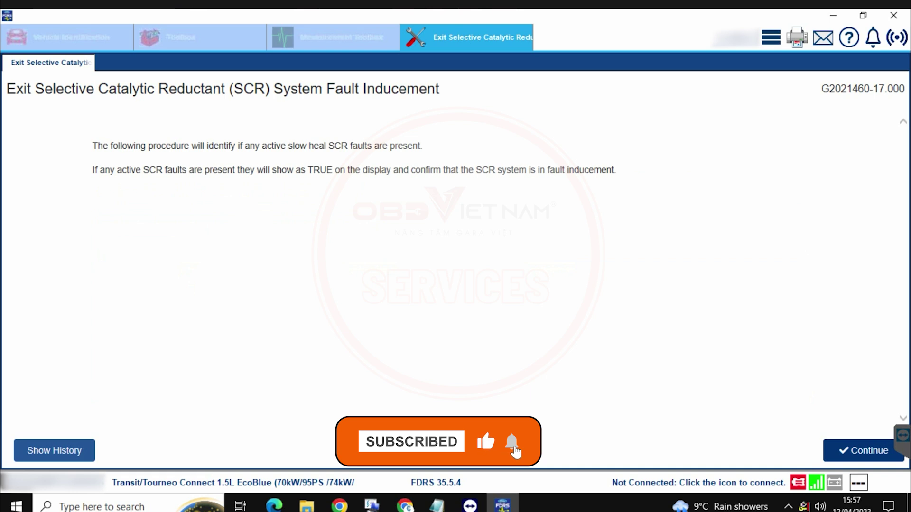
{"action": "key", "text": "Return"}
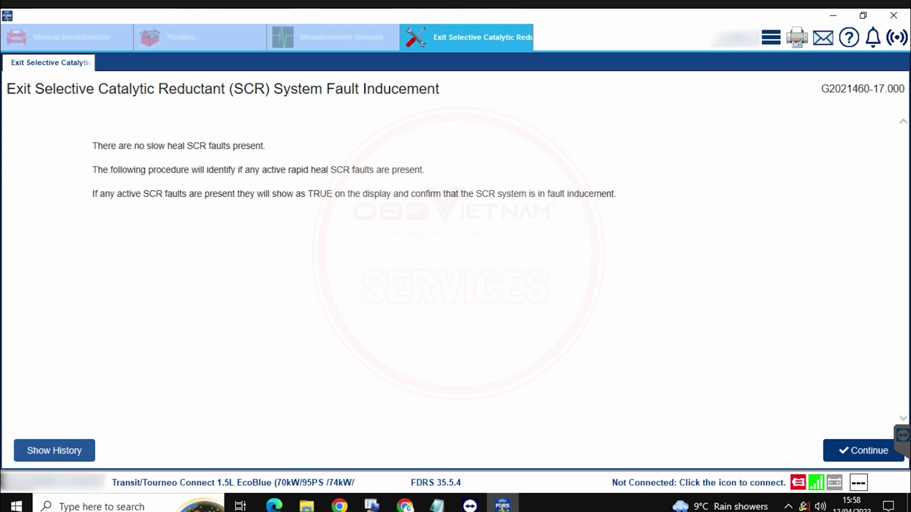
{"action": "key", "text": "Return"}
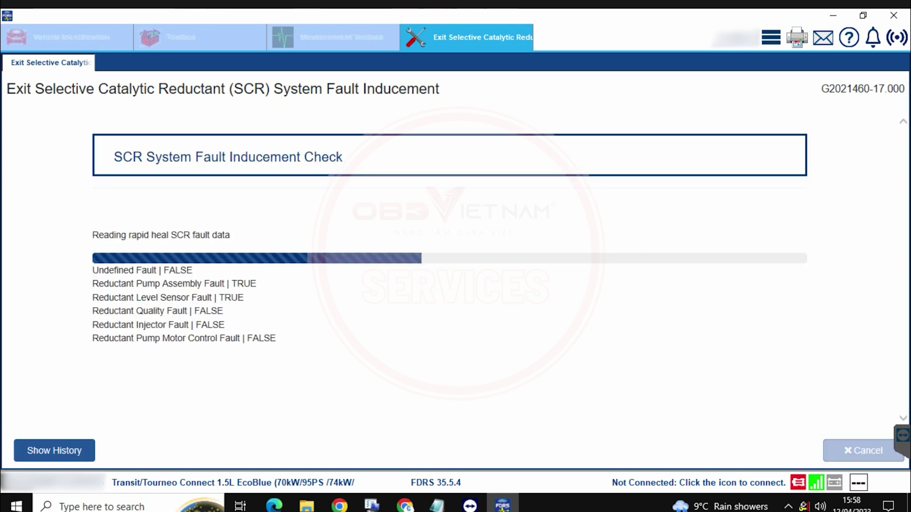
{"action": "key", "text": "Return"}
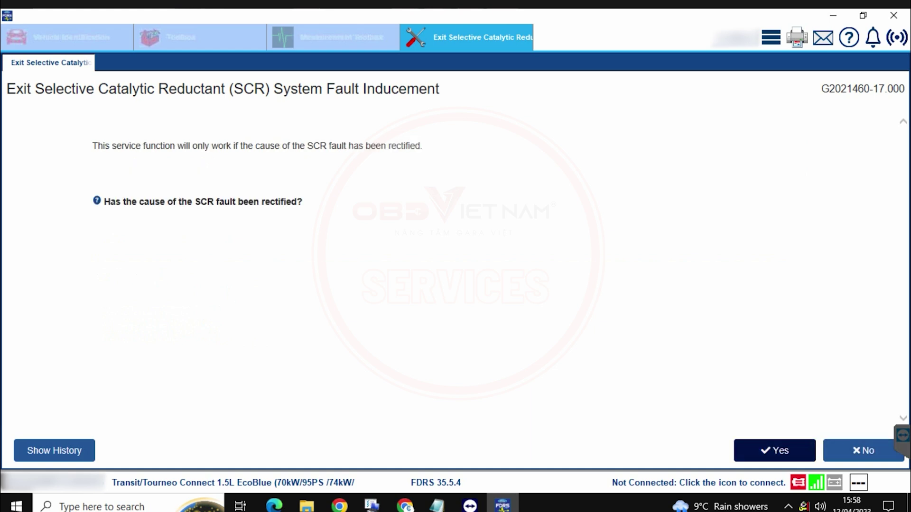
Confirm the SCR fault is rectified and the engine is running, accept the coolant temperature condition, and start the exit inducement procedure.
{"action": "key", "text": "Return"}
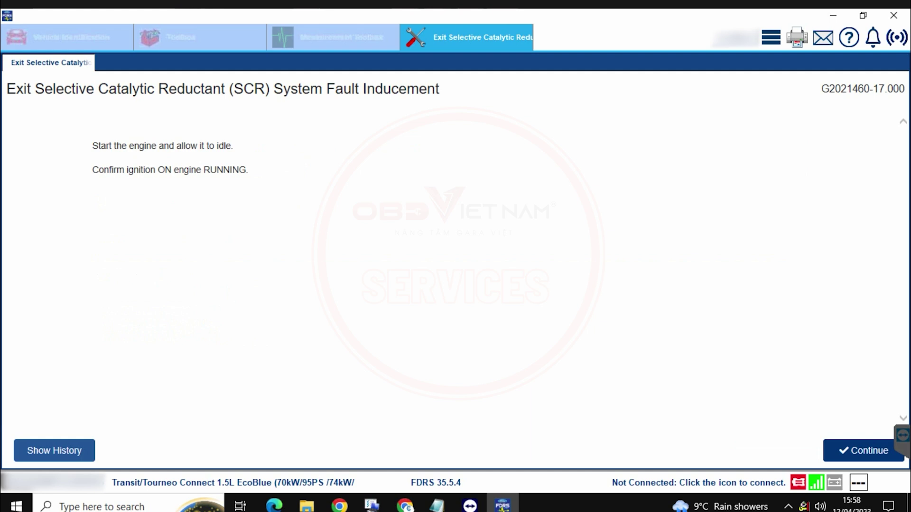
{"action": "key", "text": "Return"}
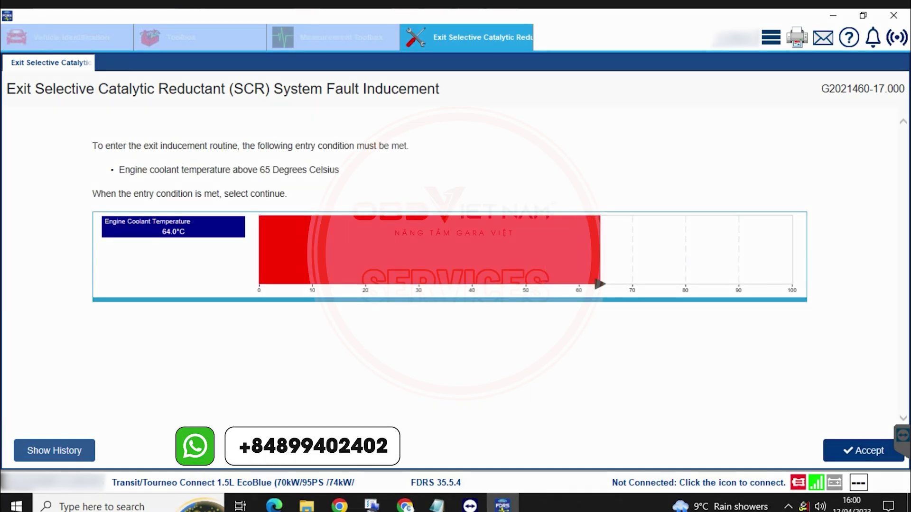
{"action": "key", "text": "Return"}
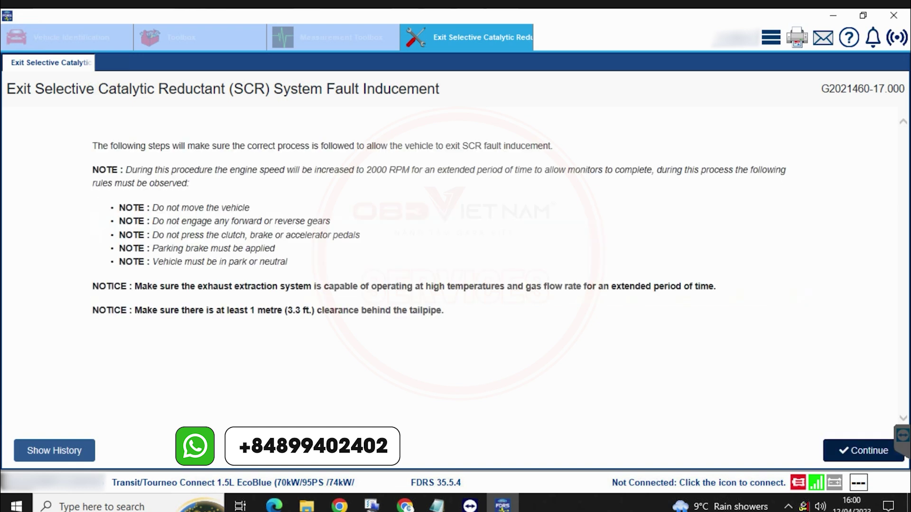
{"action": "key", "text": "Return"}
{"action": "key", "text": "Return"}
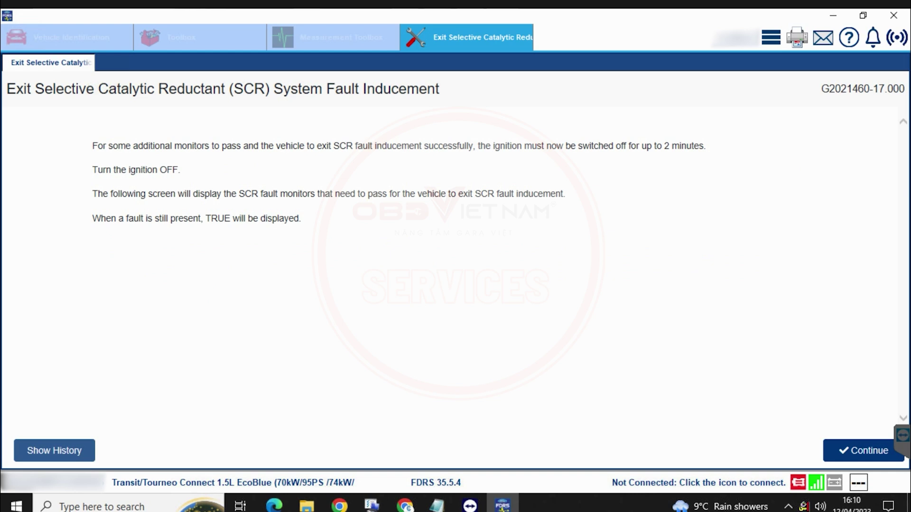
Confirm ignition off for the remaining SCR fault monitors and close the Exit SCR System Fault Inducement application.
{"action": "left_click", "coordinate": [864, 450]}
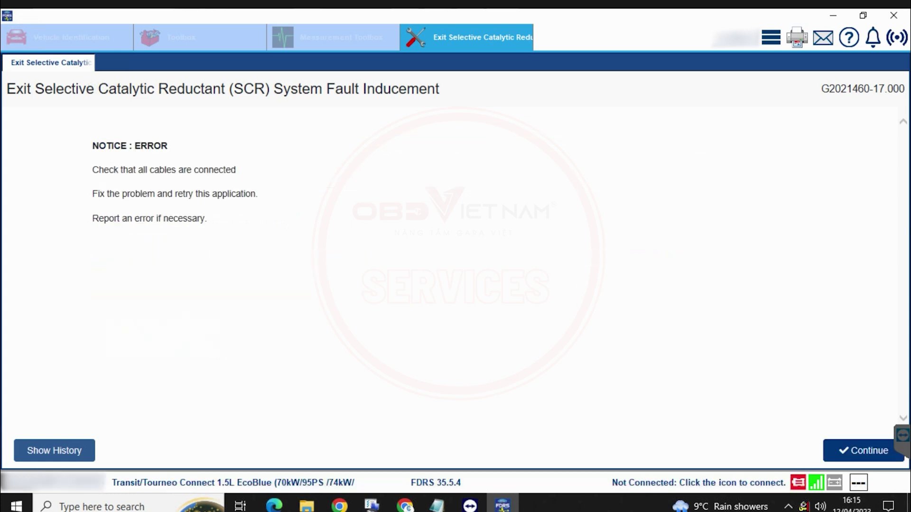
{"action": "left_click", "coordinate": [864, 451]}
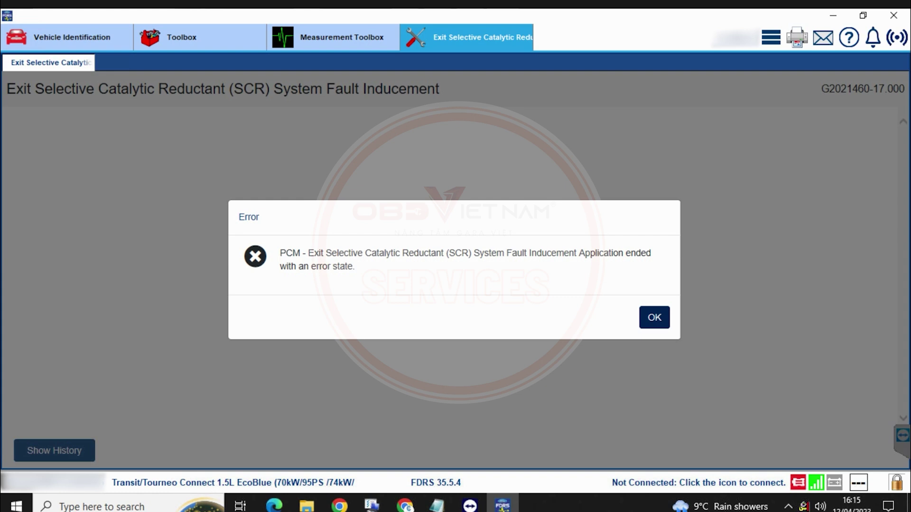
{"action": "left_click", "coordinate": [654, 317]}
Download and run Reset the SCR System Fault Inducement Chain, read the PCM DTCs, and finish the application.
{"action": "left_click", "coordinate": [832, 336]}
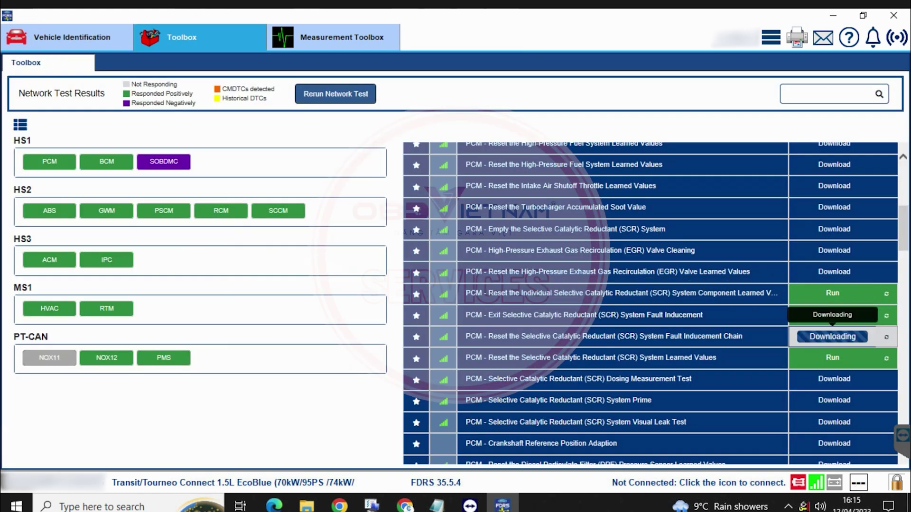
{"action": "left_click", "coordinate": [832, 336]}
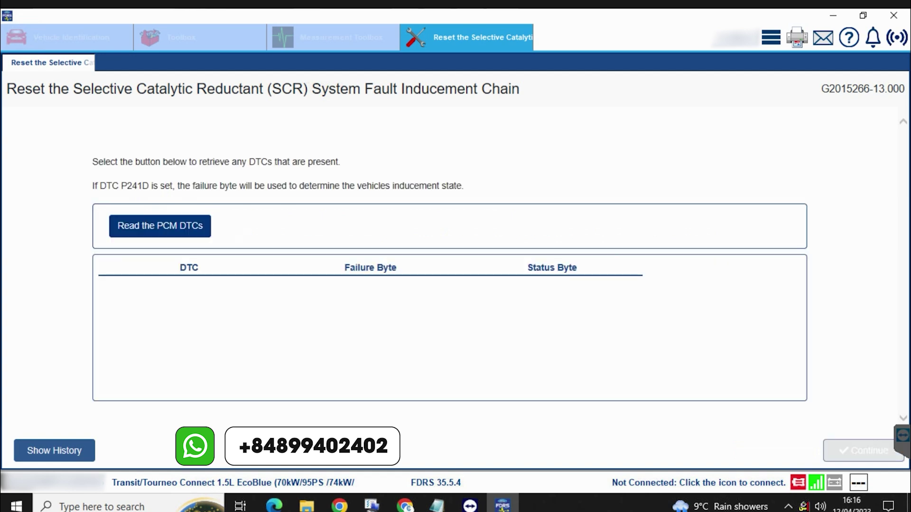
{"action": "left_click", "coordinate": [160, 226]}
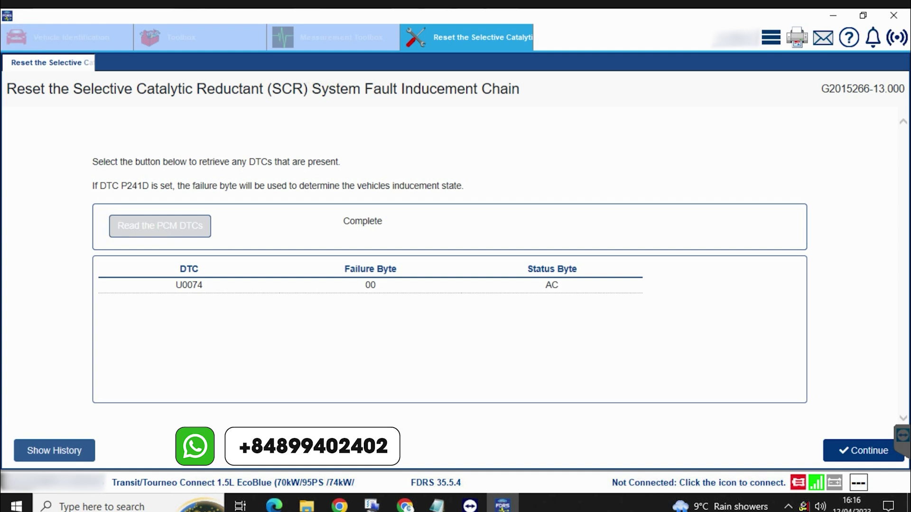
{"action": "left_click", "coordinate": [863, 451]}
{"action": "left_click", "coordinate": [863, 451]}
{"action": "left_click", "coordinate": [654, 310]}
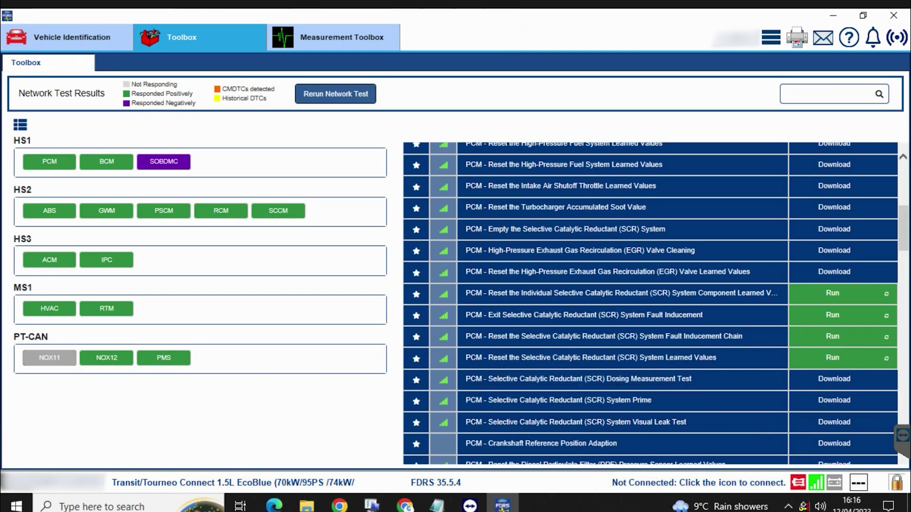
Download and run Reset the Front Nitrogen Oxides (NOx) Sensor Learned Values for the PCM, continue past the ignition status, and close the application.
{"action": "scroll", "coordinate": [623, 332], "scroll_direction": "down", "scroll_amount": 3}
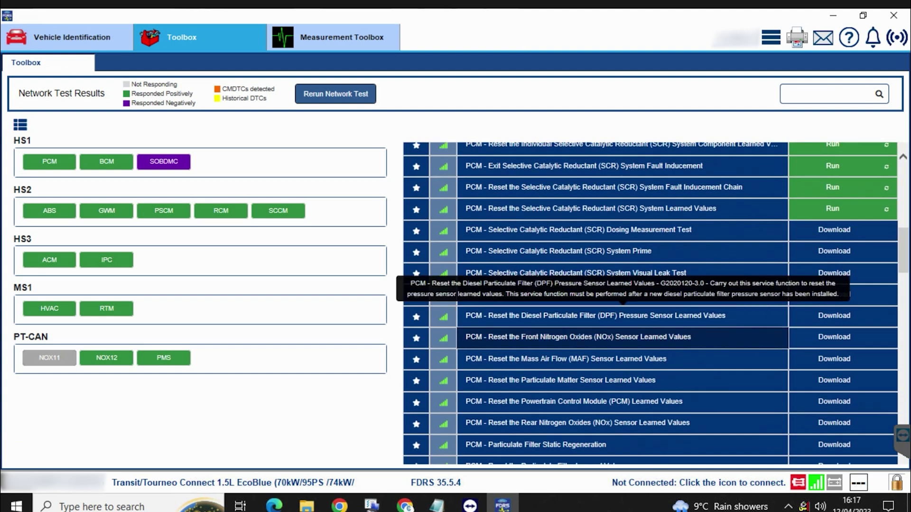
{"action": "left_click", "coordinate": [834, 337]}
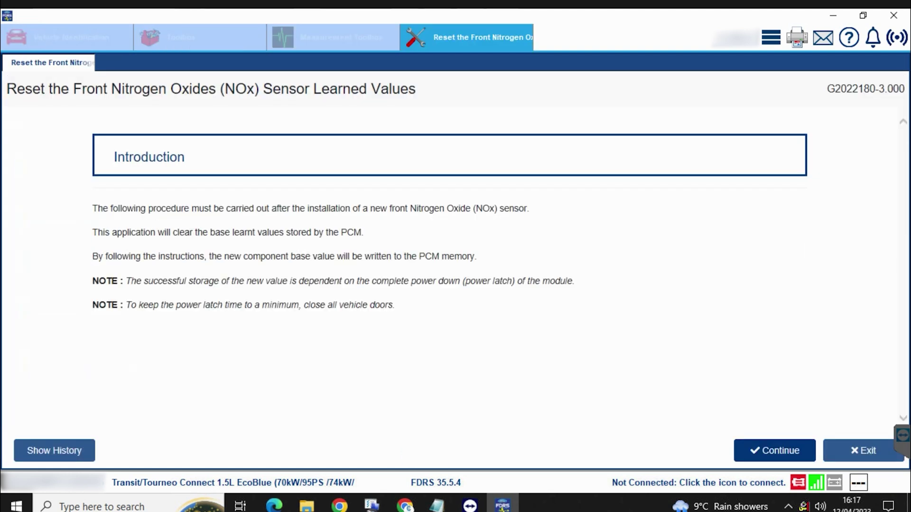
{"action": "left_click", "coordinate": [775, 451]}
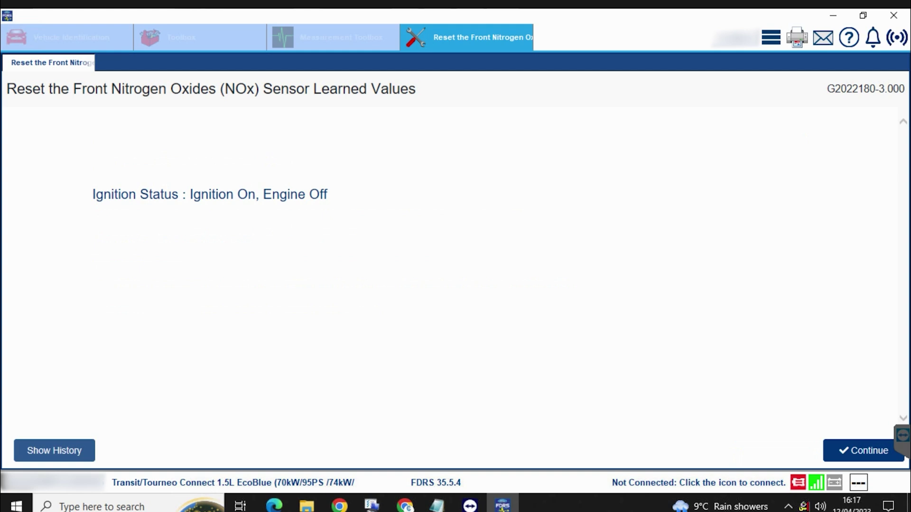
{"action": "left_click", "coordinate": [864, 451]}
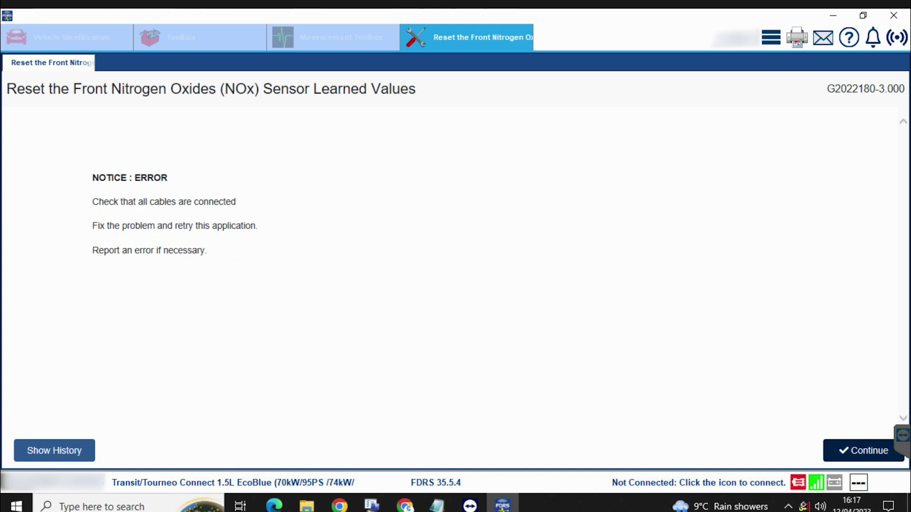
{"action": "left_click", "coordinate": [863, 450]}
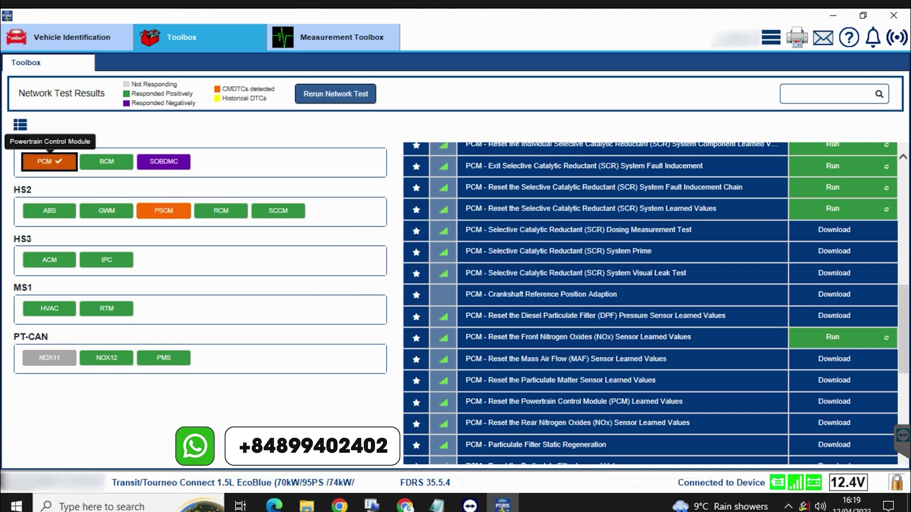
Select the PCM module in the network test results and open its Self Test.
{"action": "scroll", "coordinate": [650, 304], "scroll_direction": "down", "scroll_amount": 3}
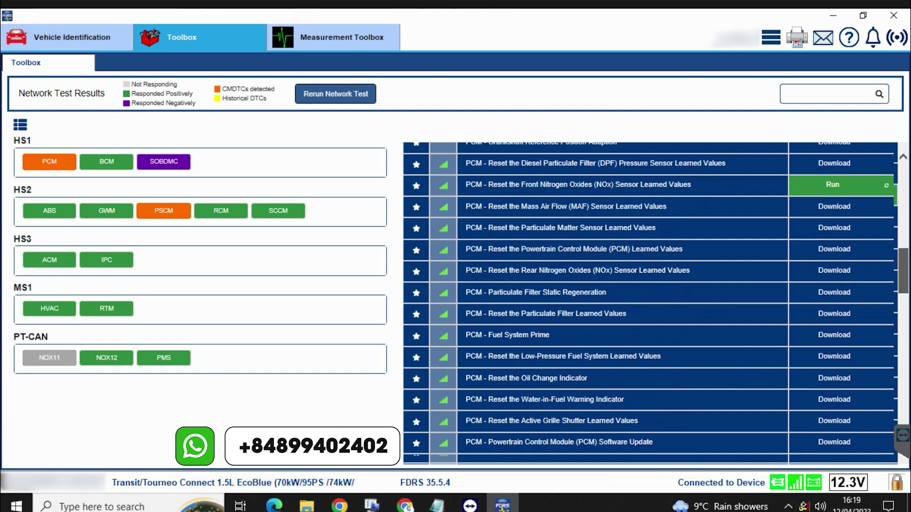
{"action": "left_click", "coordinate": [50, 161]}
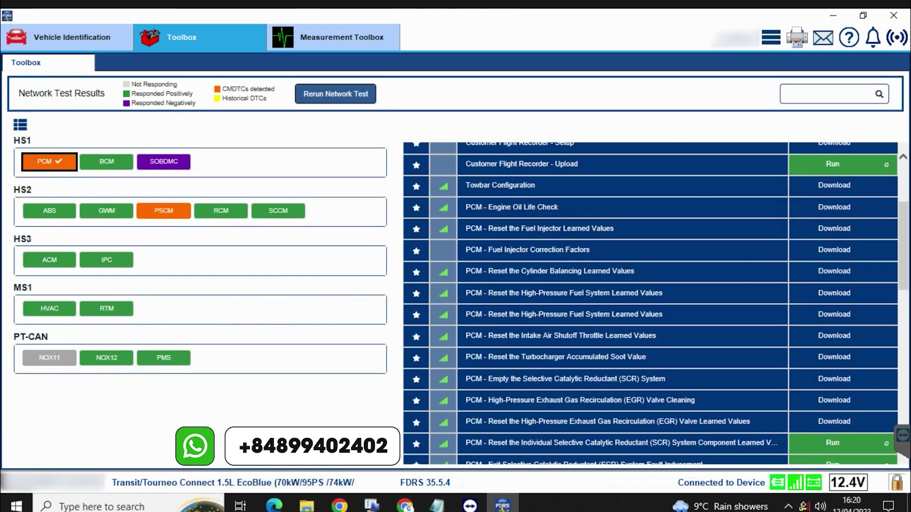
{"action": "scroll", "coordinate": [843, 171], "scroll_direction": "up", "scroll_amount": 3}
{"action": "left_click", "coordinate": [833, 169]}
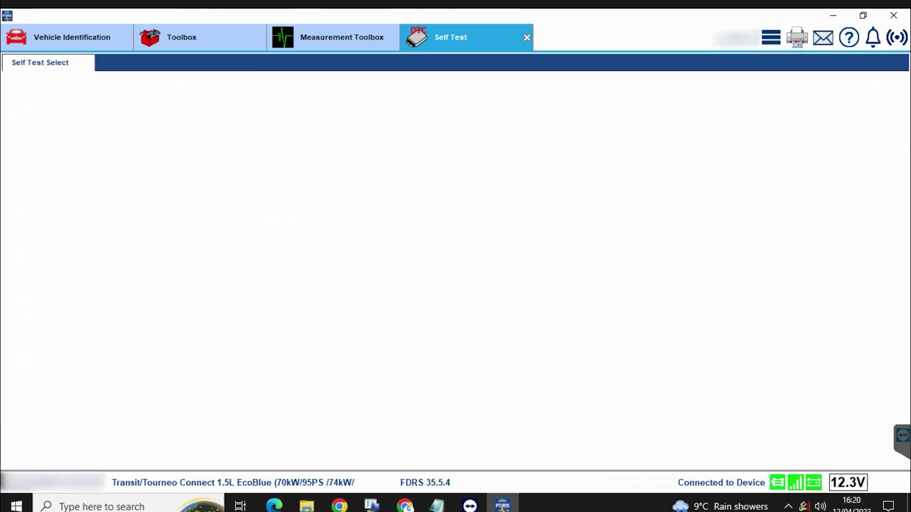